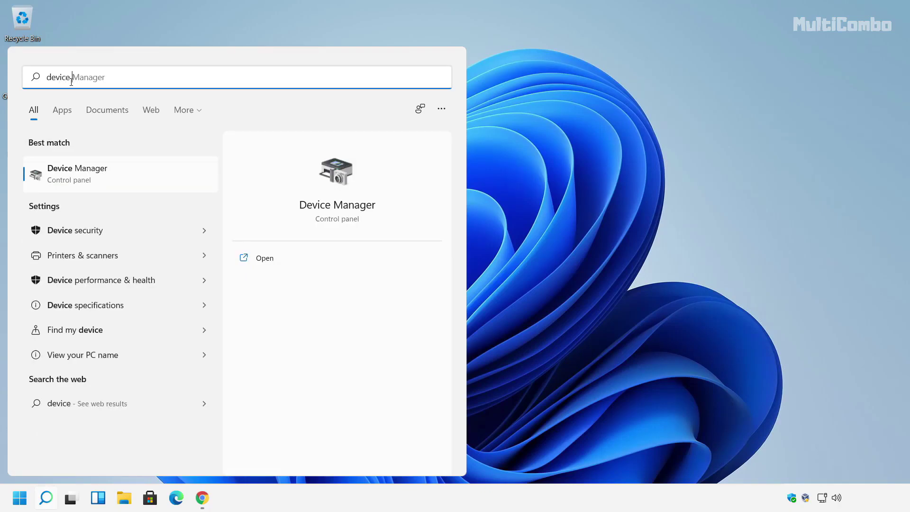
Search Windows for "device manager", open Device Manager and move its window towards the middle of the desktop
text(er)
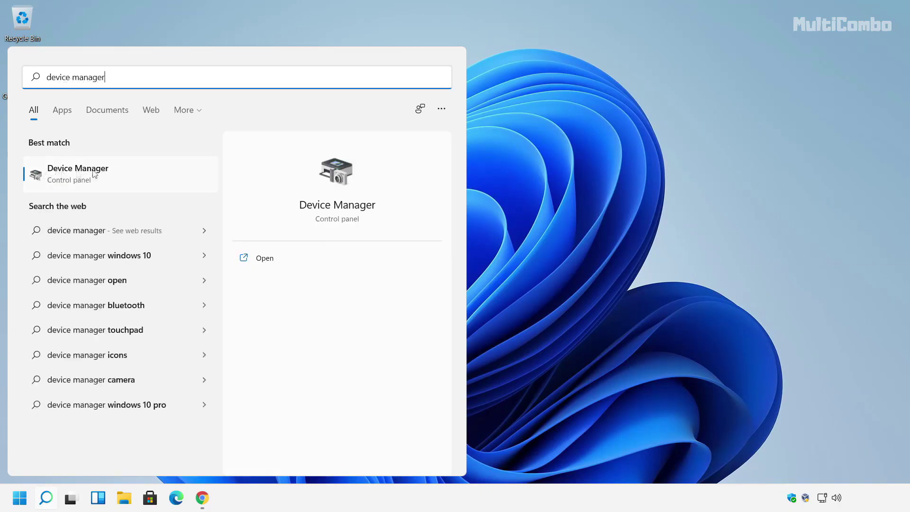
click(72, 178)
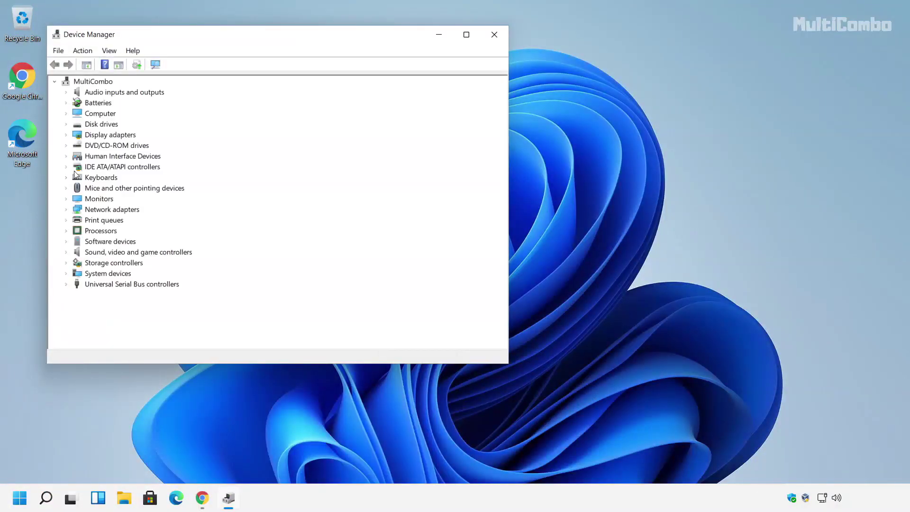
drag(162, 42, 340, 110)
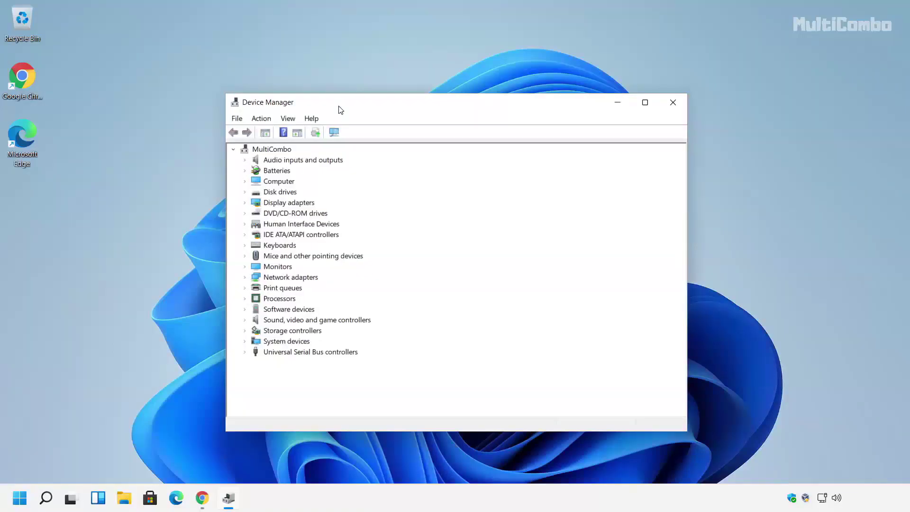
Update the VirtualBox Graphics Adapter (WDDM) display driver by searching automatically for drivers, and close Device Manager when done
click(265, 204)
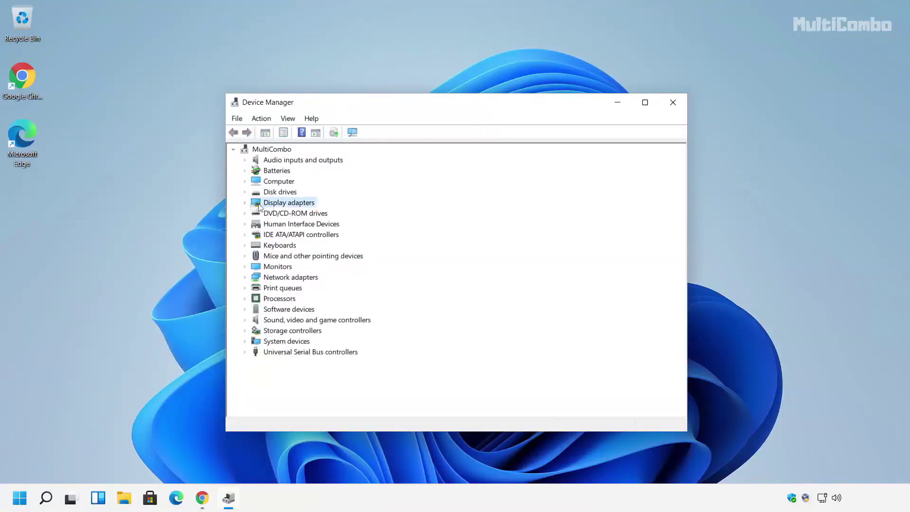
click(245, 204)
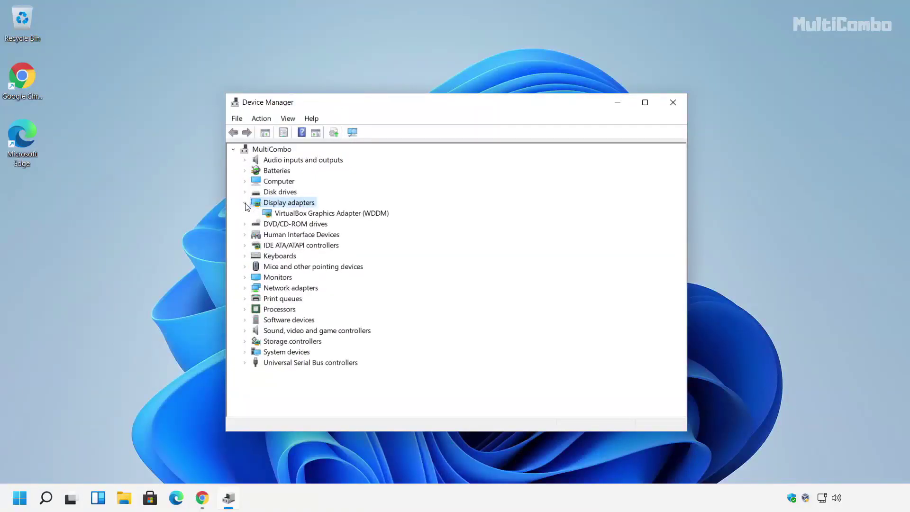
click(324, 214)
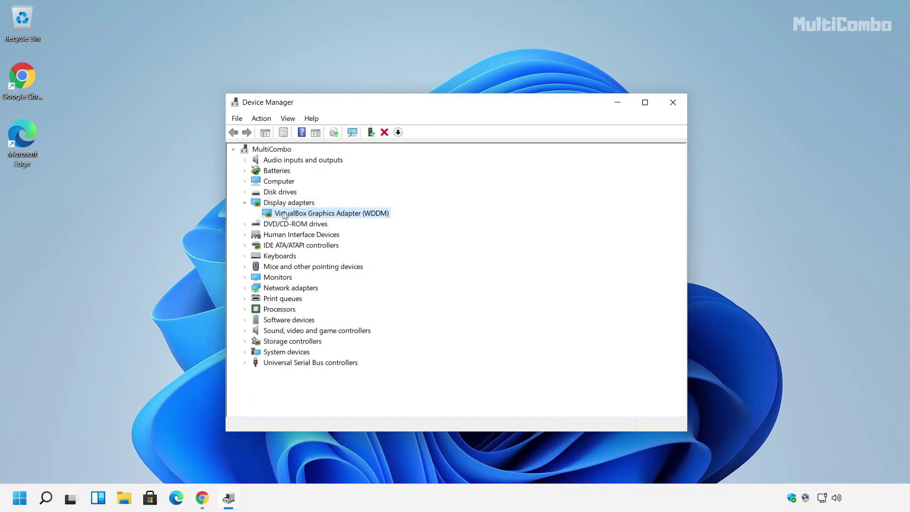
right_click(308, 214)
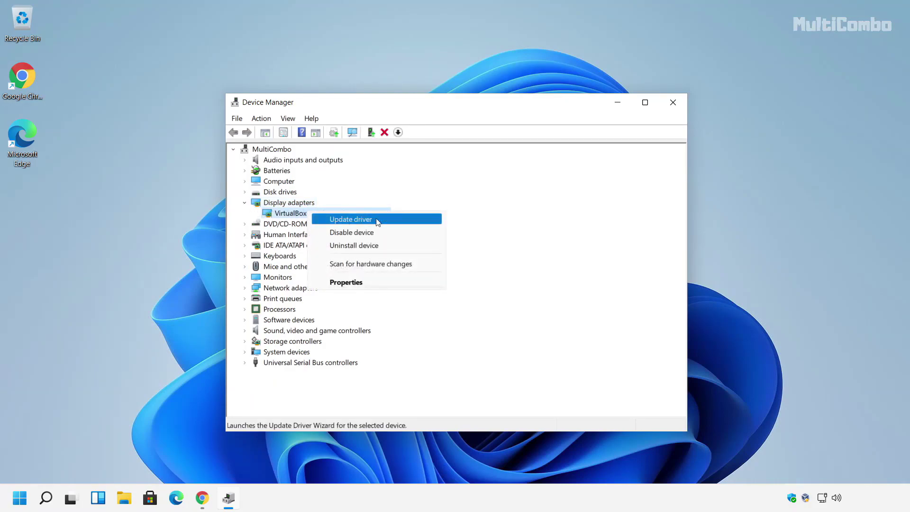
click(350, 220)
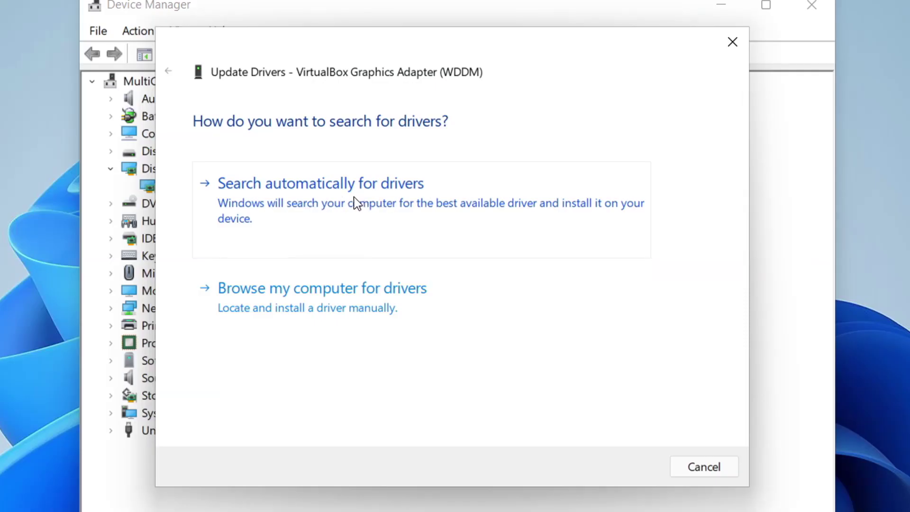
click(394, 223)
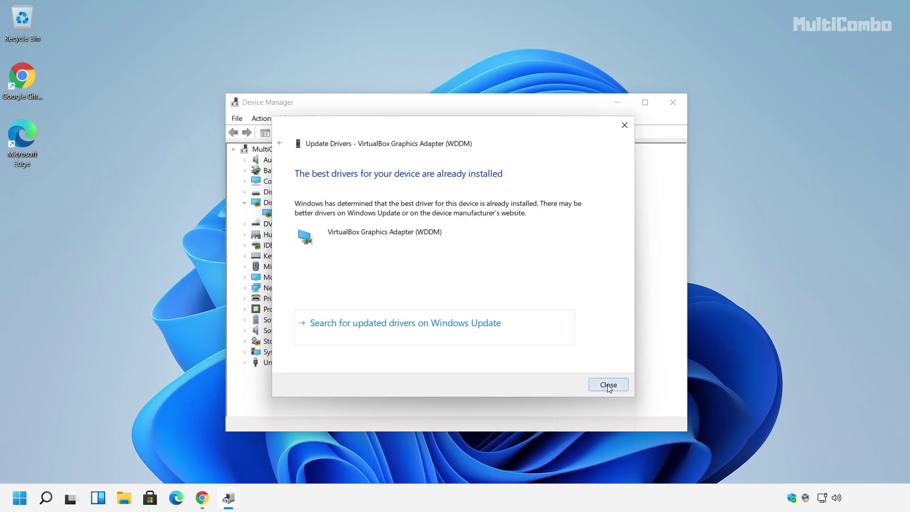
click(609, 385)
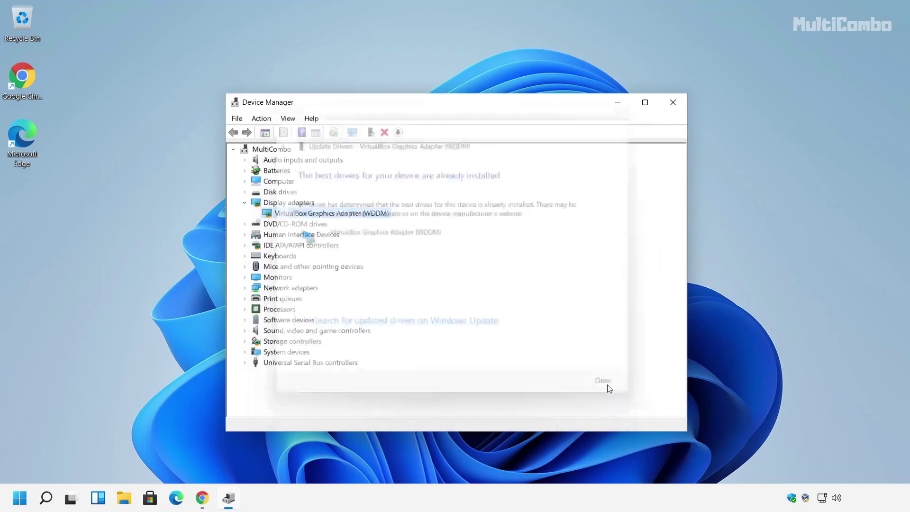
click(675, 104)
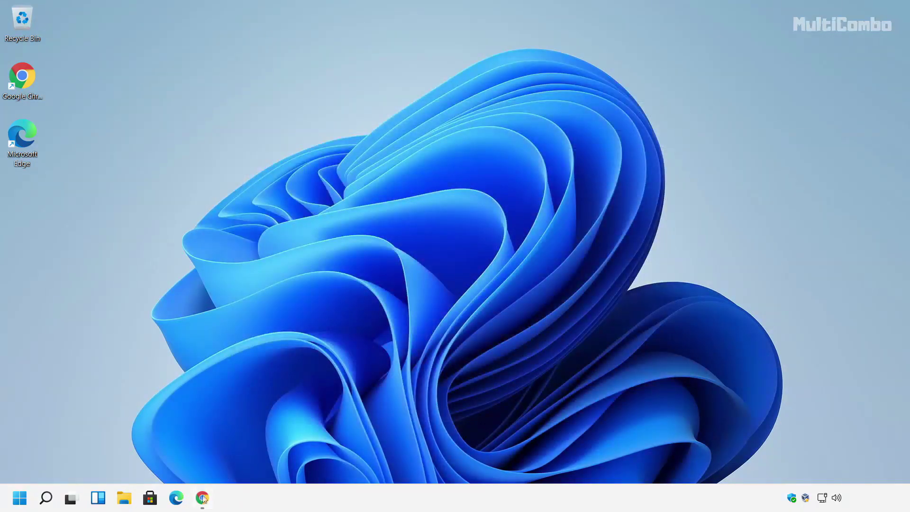
Switch to Google Chrome and download the DriverIdentifier installer from driveridentifier.com
click(202, 500)
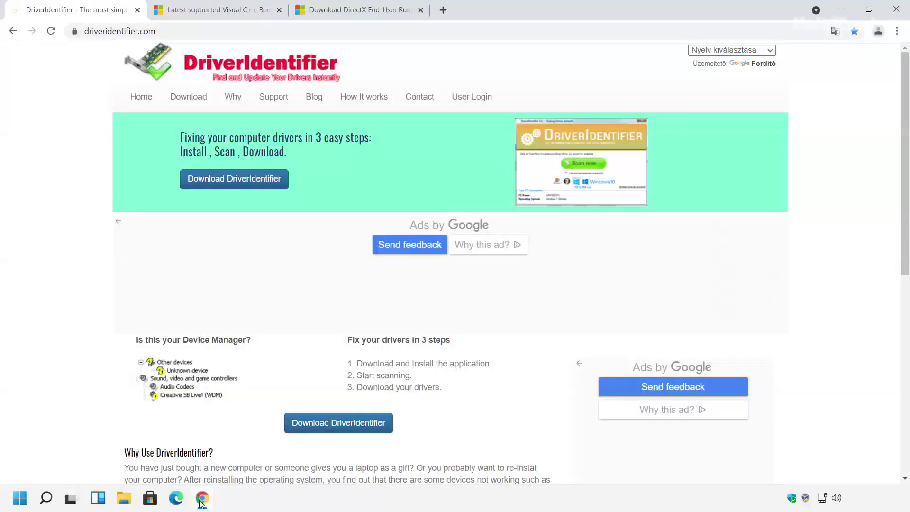
click(122, 29)
key(End)
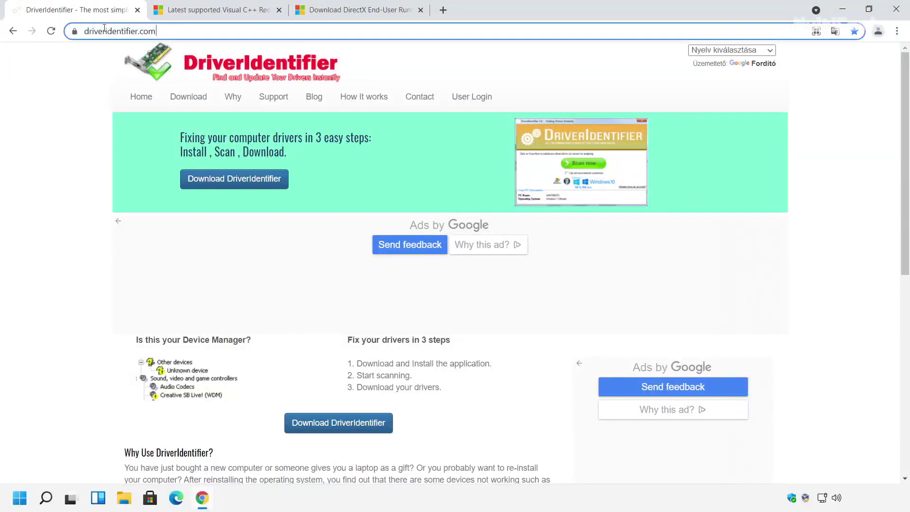
key(End)
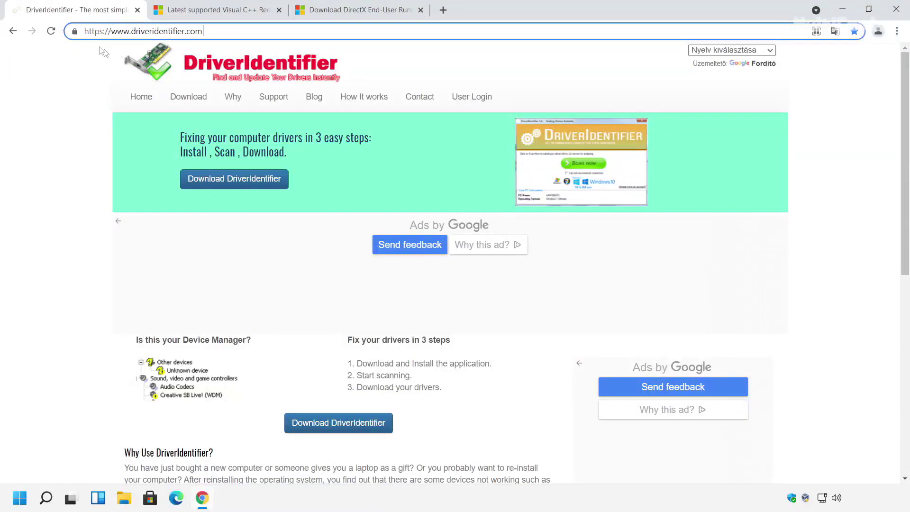
click(114, 314)
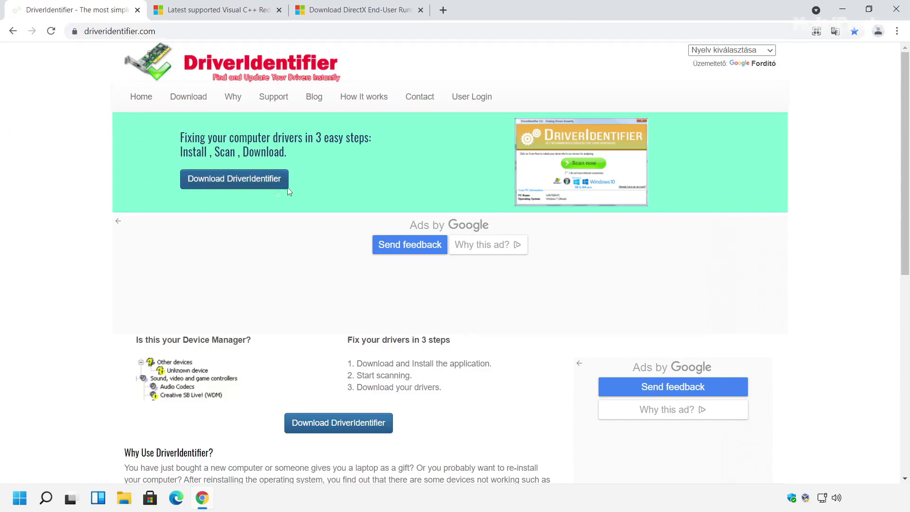
click(222, 184)
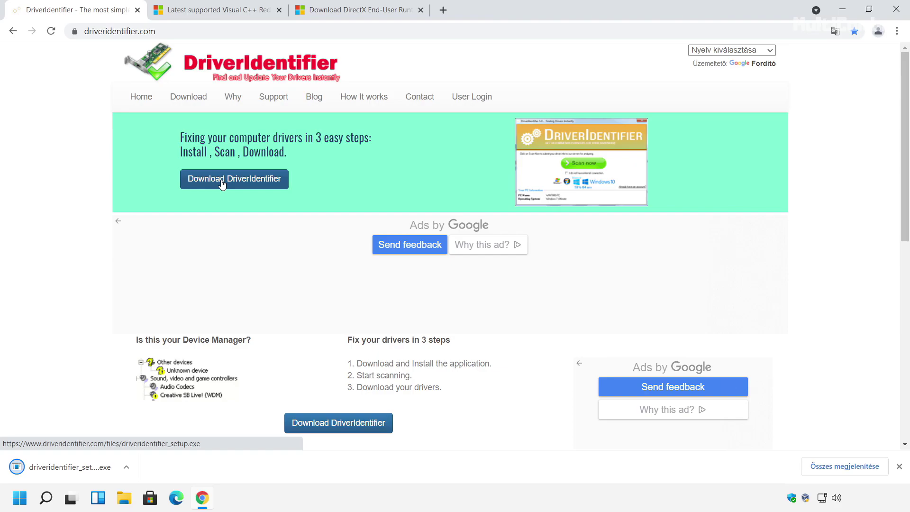
Install DriverIdentifier from the downloaded driveridentifier_setup.exe, allowing it to make changes and accepting the license agreement
click(53, 463)
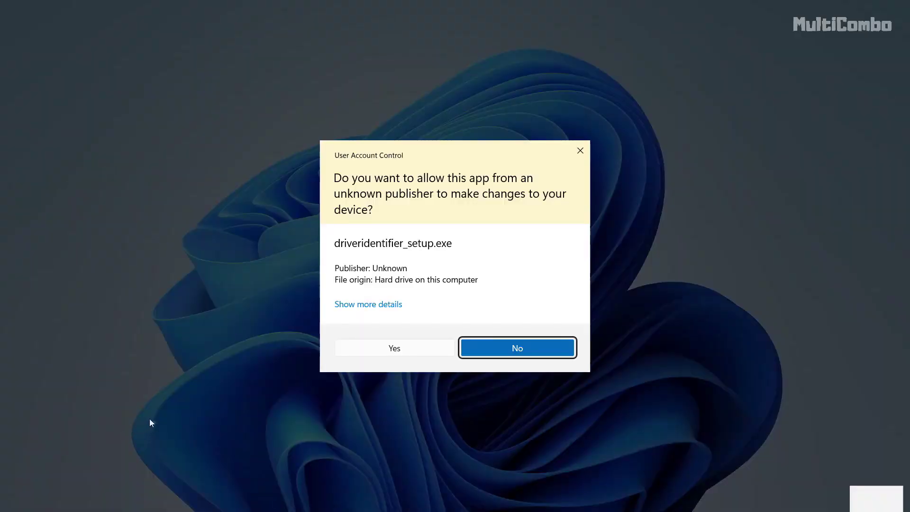
click(397, 348)
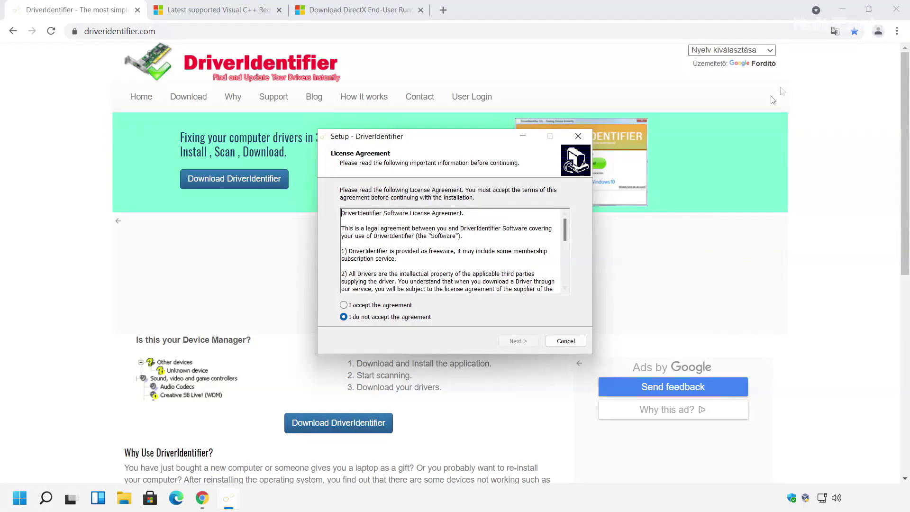
click(842, 9)
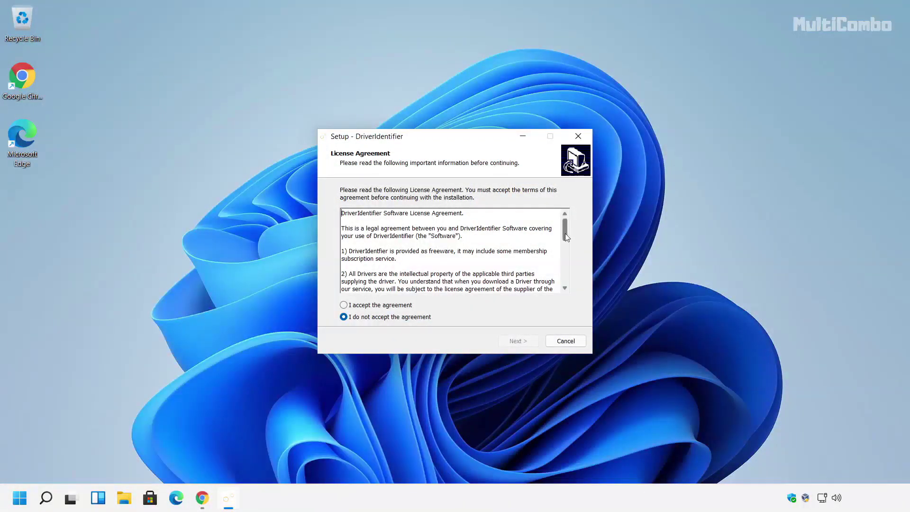
drag(567, 235, 563, 280)
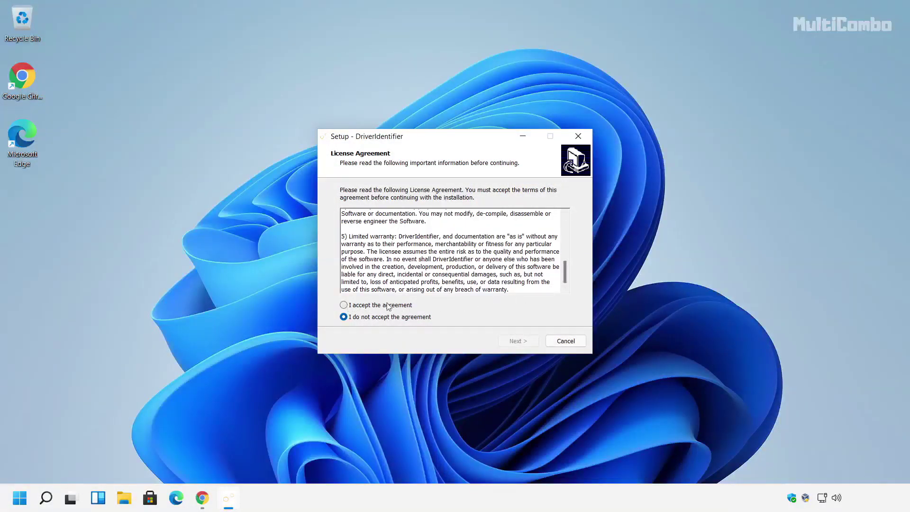
click(366, 305)
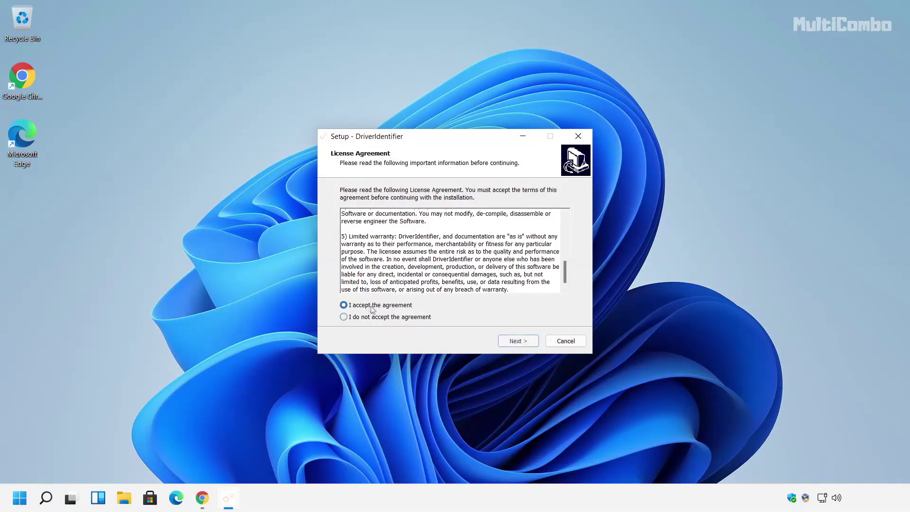
click(519, 341)
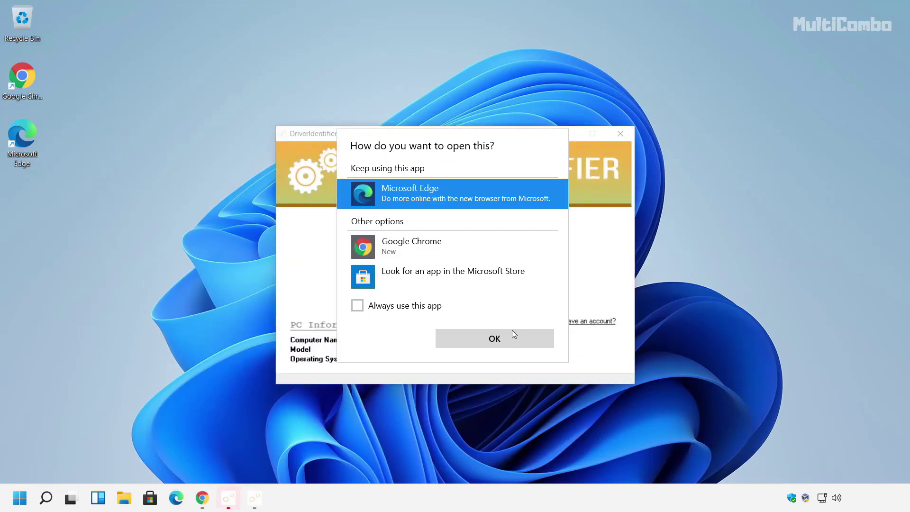
click(594, 246)
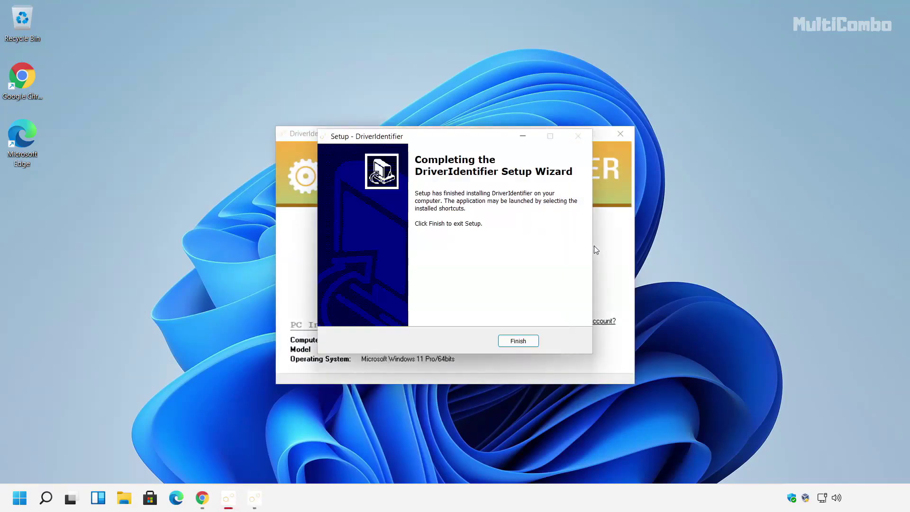
click(518, 341)
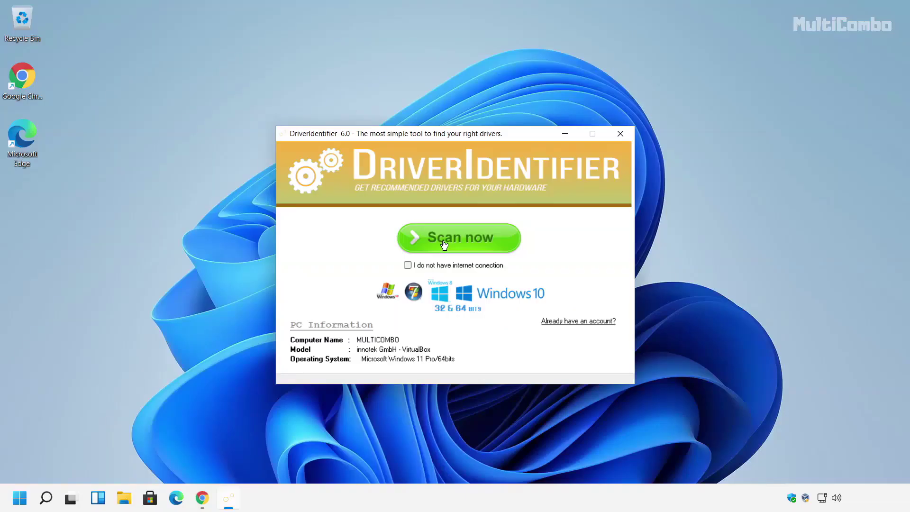
Scan the computer with DriverIdentifier and look through the driver scan result page
click(444, 245)
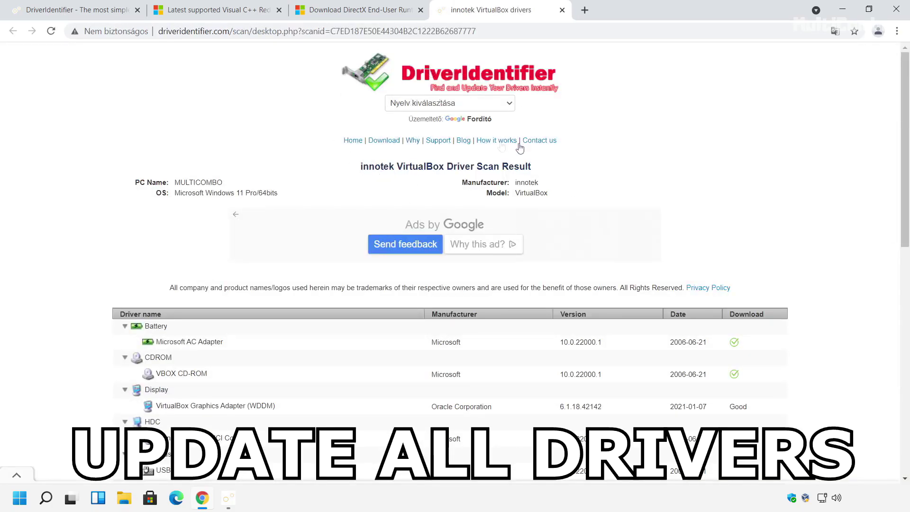
drag(906, 146, 900, 246)
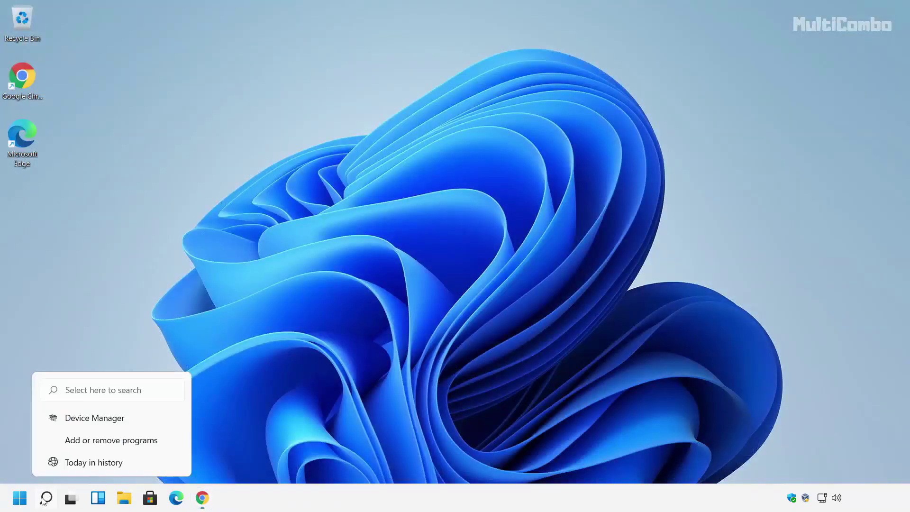
Search Windows for "updates", open Check for updates and start downloading the available Windows updates
click(45, 500)
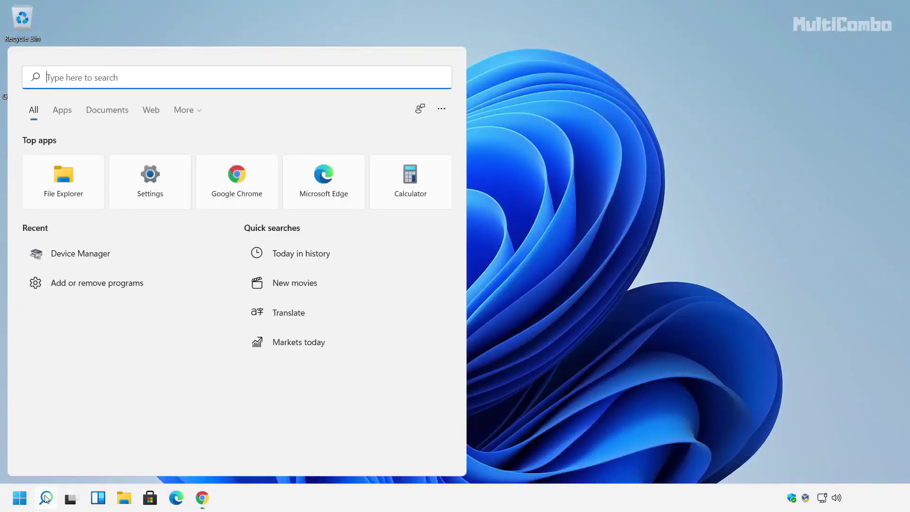
text(update)
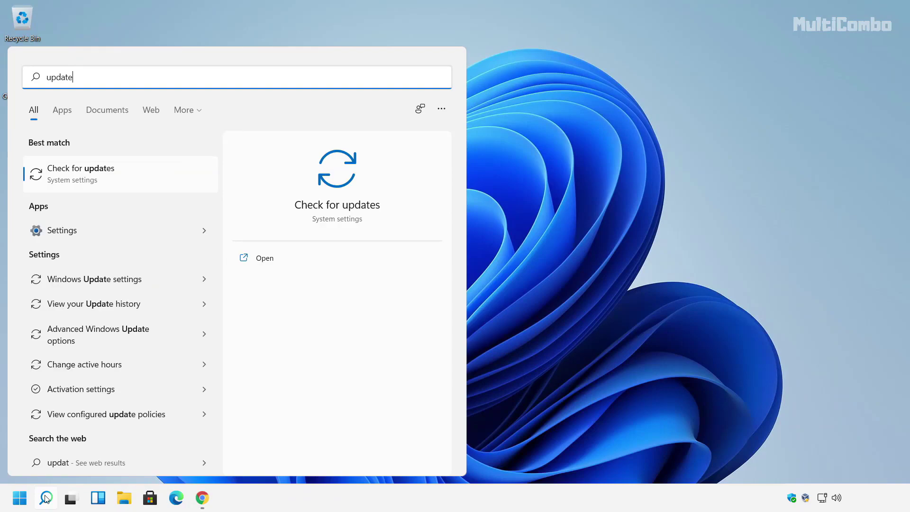
text(s)
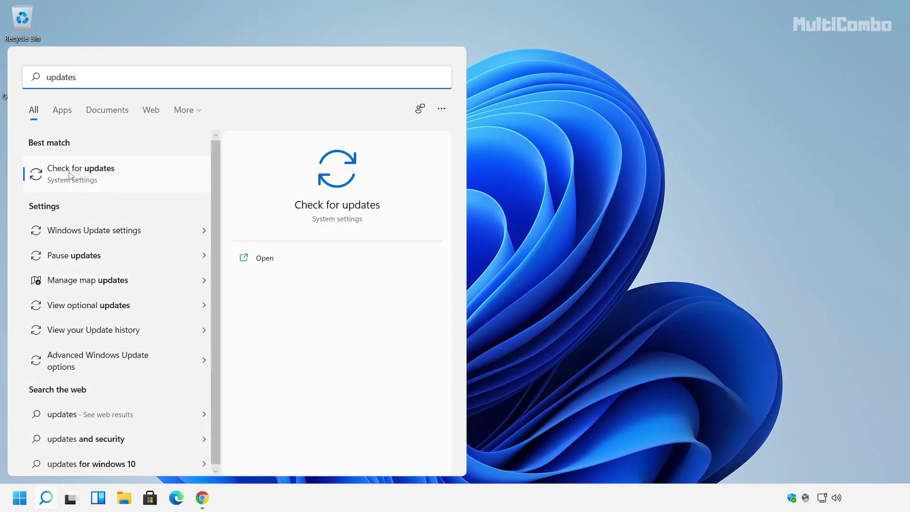
click(85, 173)
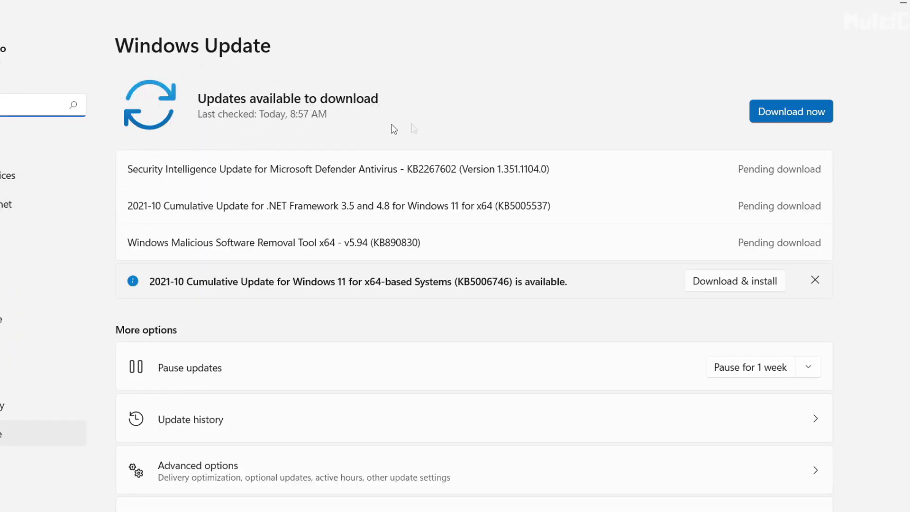
click(816, 113)
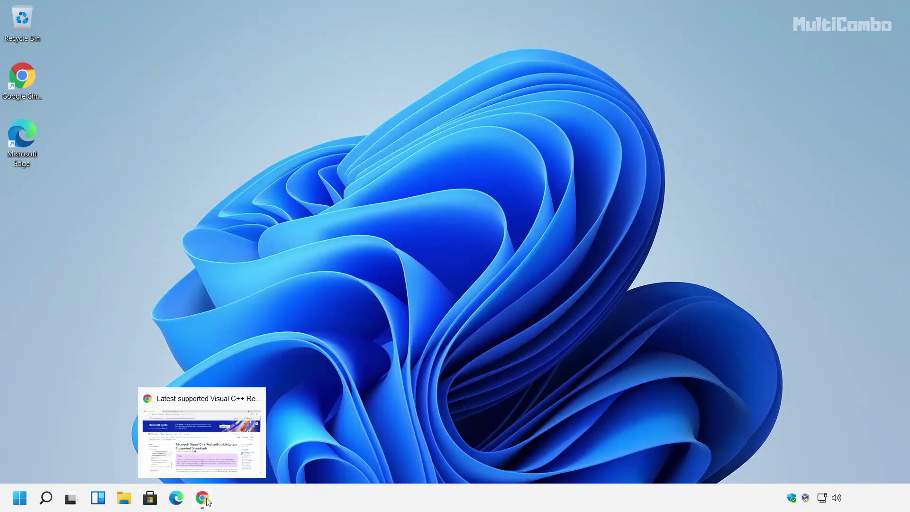
Switch to Google Chrome and accept the cookies on Microsoft's latest supported Visual C++ Redistributable downloads page
click(205, 499)
drag(393, 31, 35, 28)
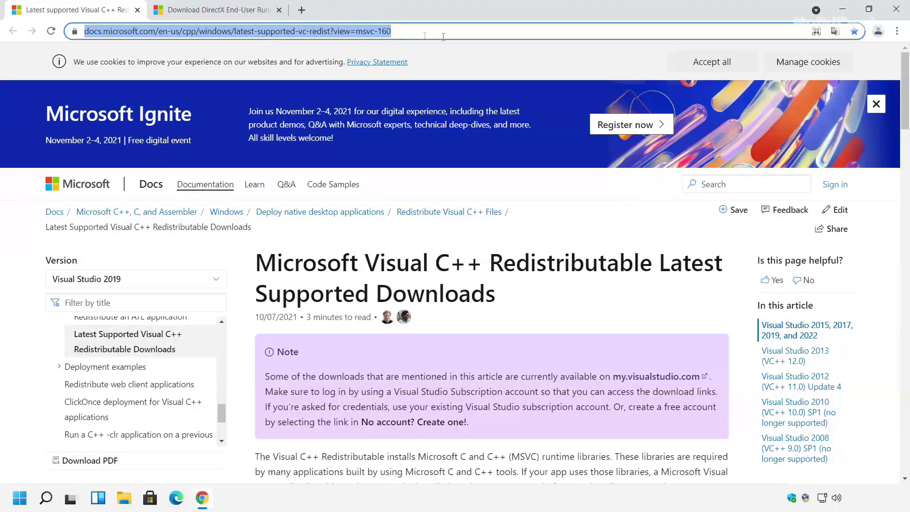
click(712, 63)
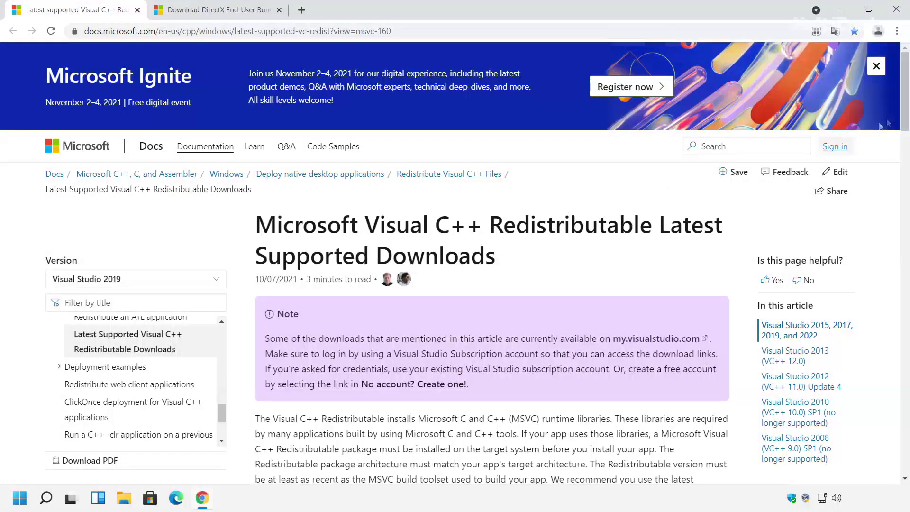
Download the ARM64, X86 and X64 redistributables from the Visual Studio 2015, 2017, 2019, and 2022 section
drag(904, 102, 904, 191)
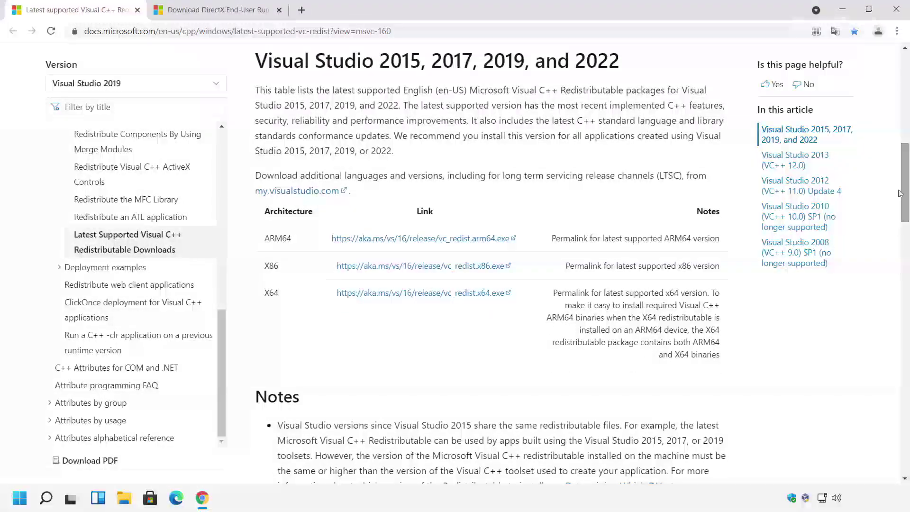
drag(255, 61, 675, 71)
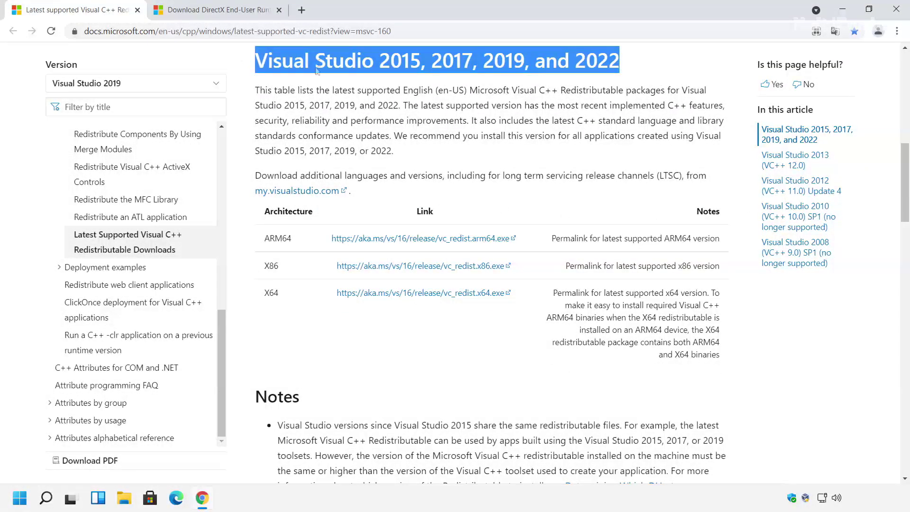
click(444, 84)
scroll(429, 138, up, 1)
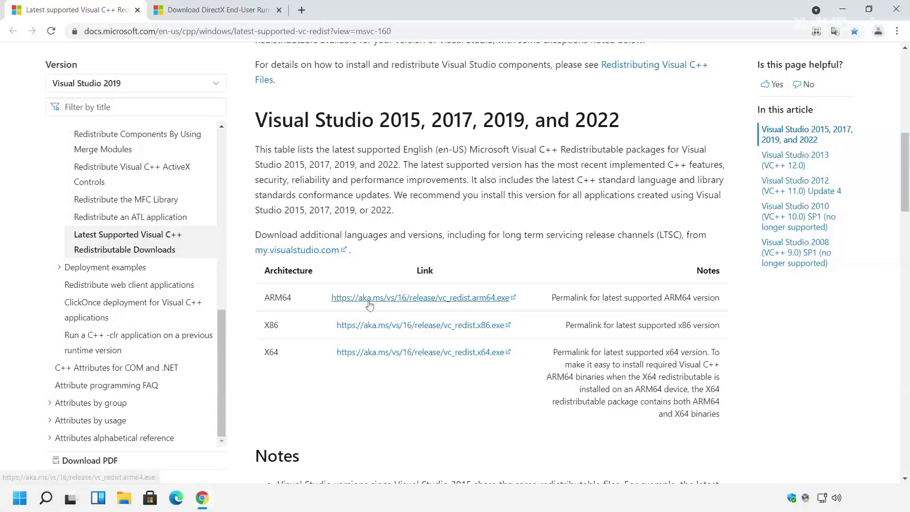
click(391, 303)
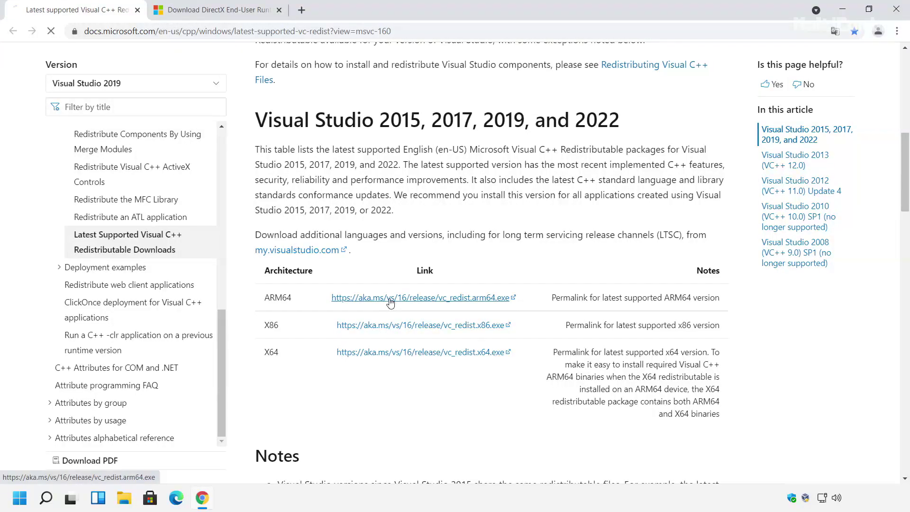
click(391, 326)
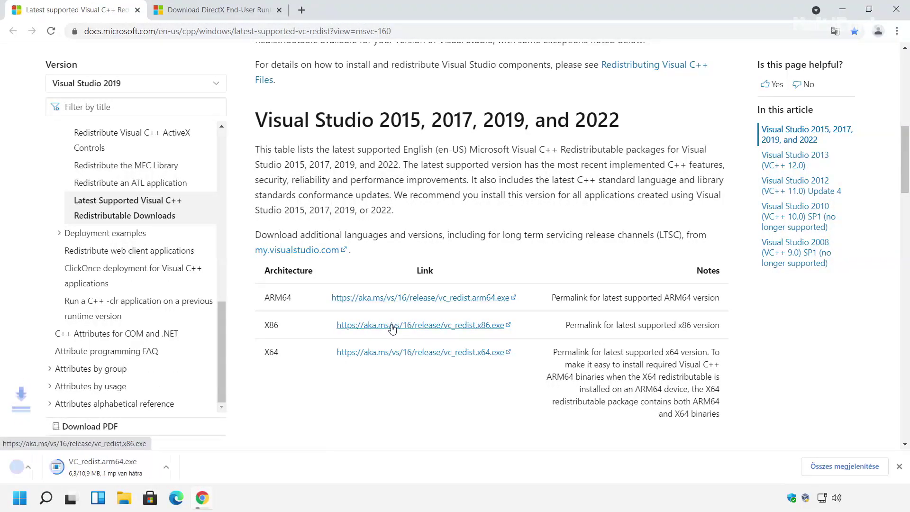
click(397, 355)
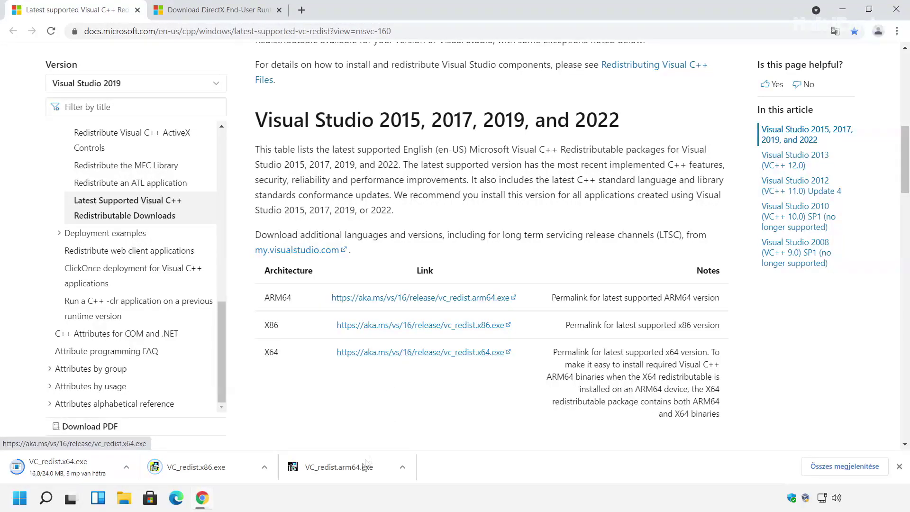
Run the downloaded VC_redist.arm64.exe, agree to the license terms and start its installation
click(343, 468)
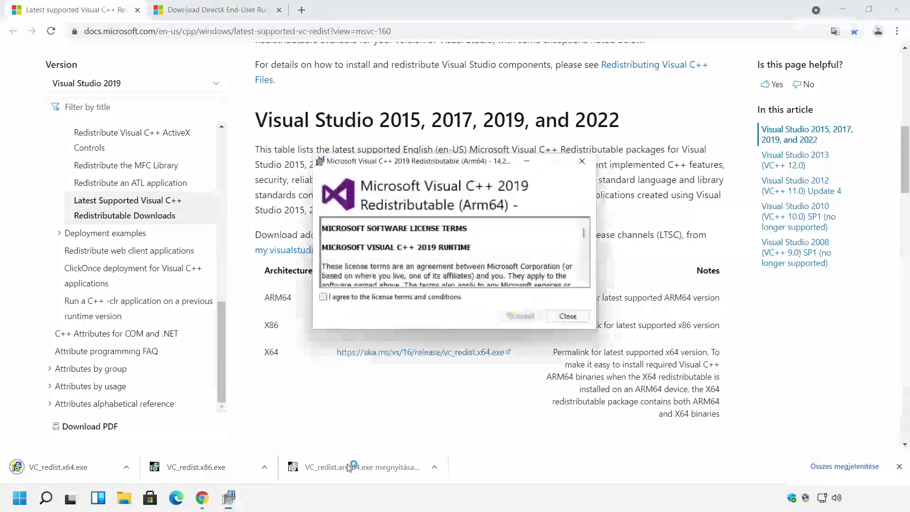
click(323, 297)
click(520, 317)
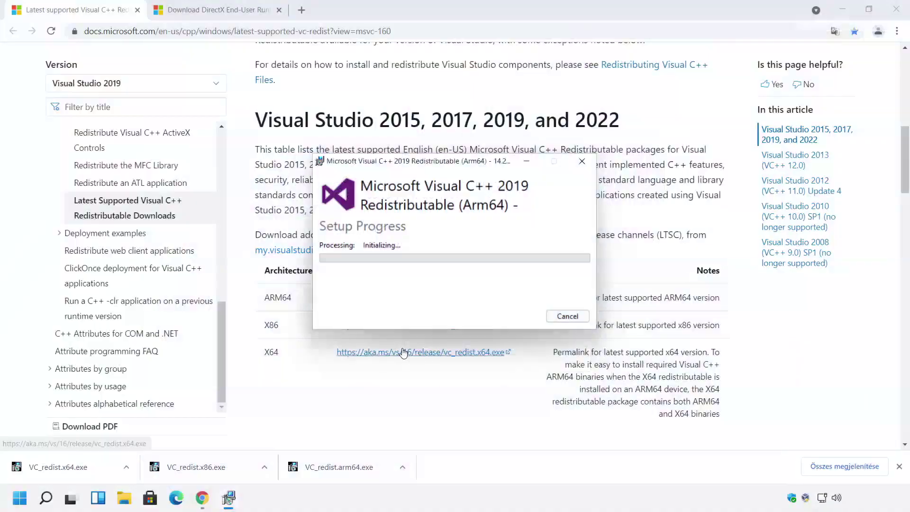
Install the x86 redistributable from VC_redist.x86.exe, agreeing to the license terms and allowing it to make changes
click(221, 464)
scroll(445, 266, down, 15)
click(321, 297)
click(518, 315)
click(366, 355)
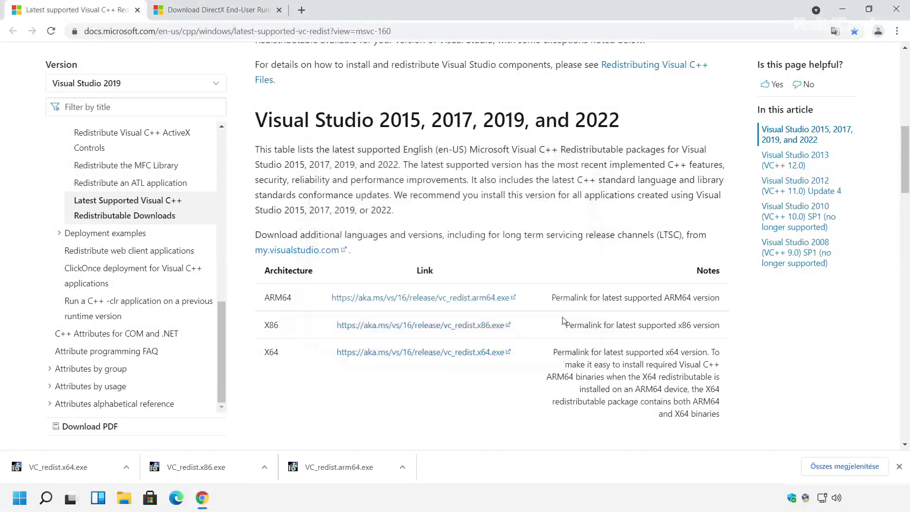
Install the x64 redistributable from VC_redist.x64.exe, agreeing to the license terms and allowing changes, and close the finished setup
click(68, 469)
scroll(448, 260, down, 15)
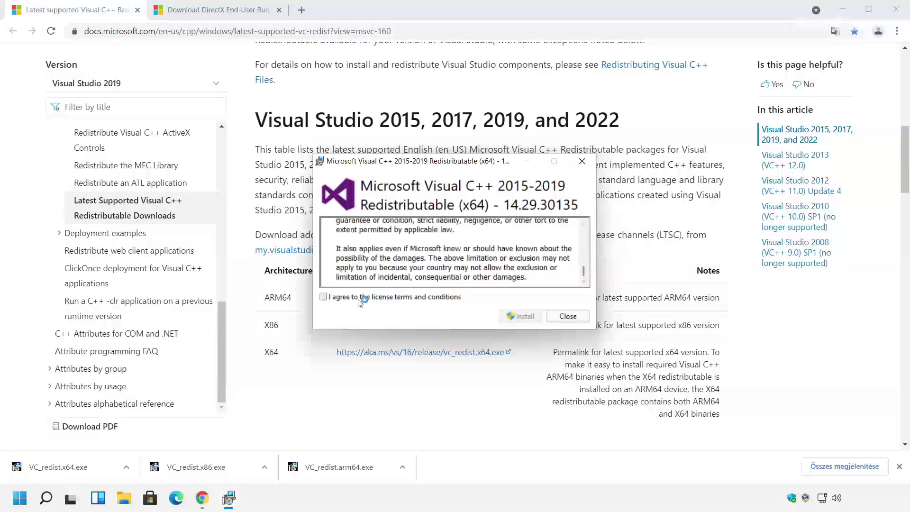
click(324, 297)
click(520, 316)
click(392, 346)
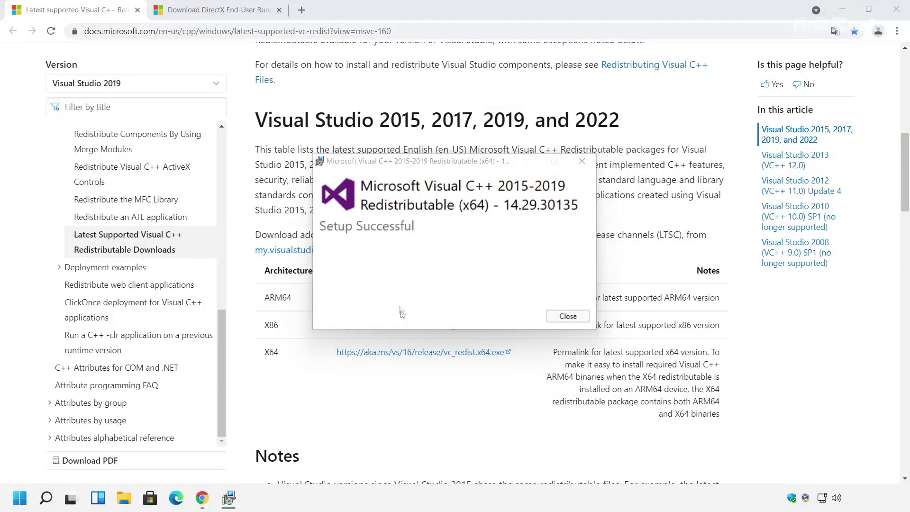
click(560, 314)
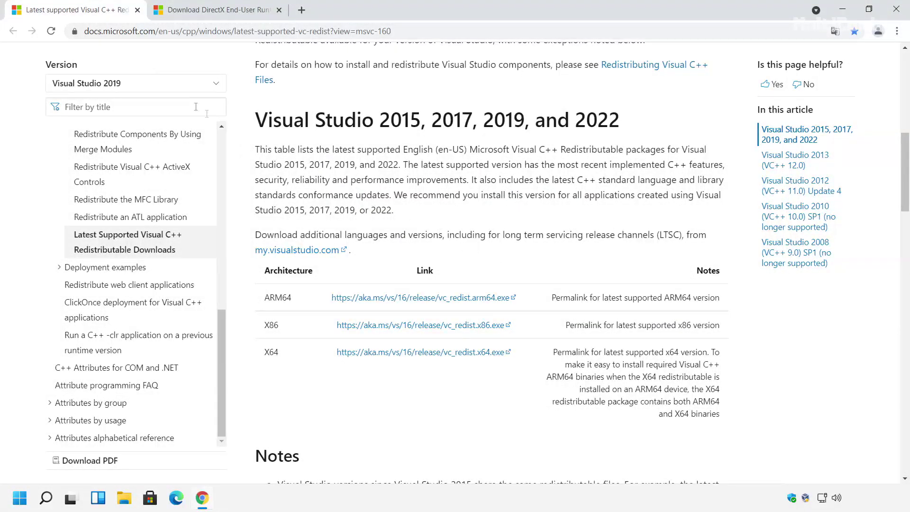
Close the Visual C++ page and download the English DirectX End-User Runtime Web Installer from the Microsoft Download Center page
click(138, 10)
click(310, 31)
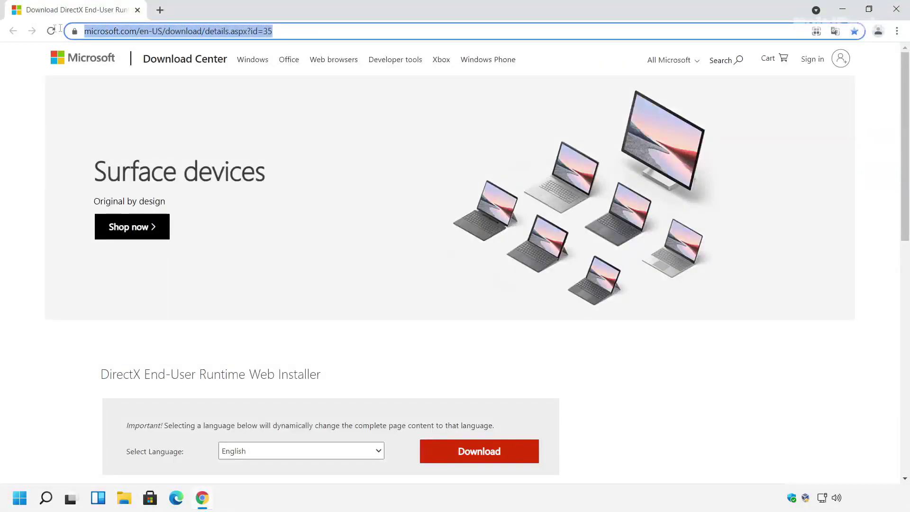
key(End)
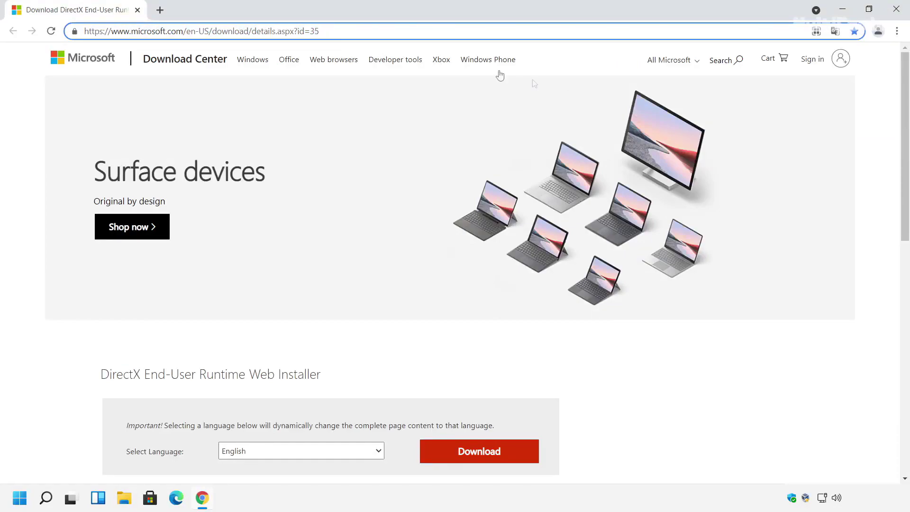
drag(904, 155, 908, 212)
drag(427, 237, 73, 237)
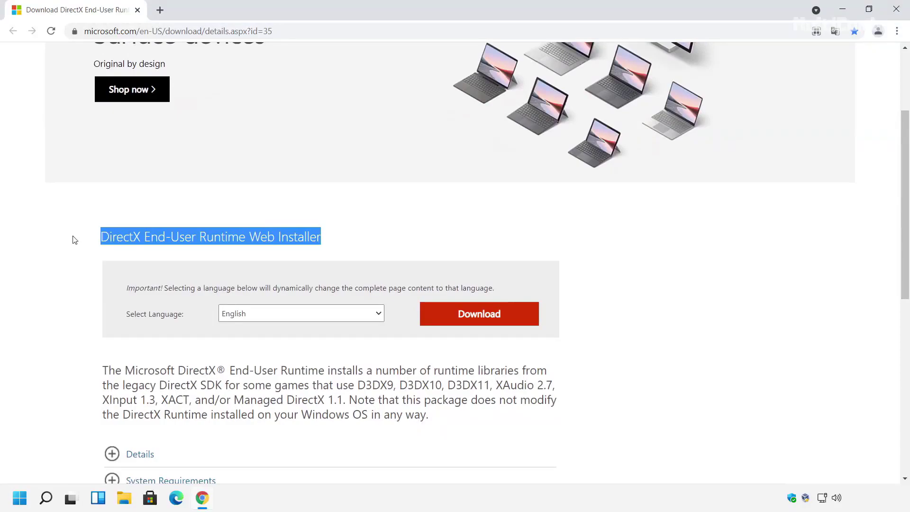
click(135, 258)
click(291, 317)
click(291, 318)
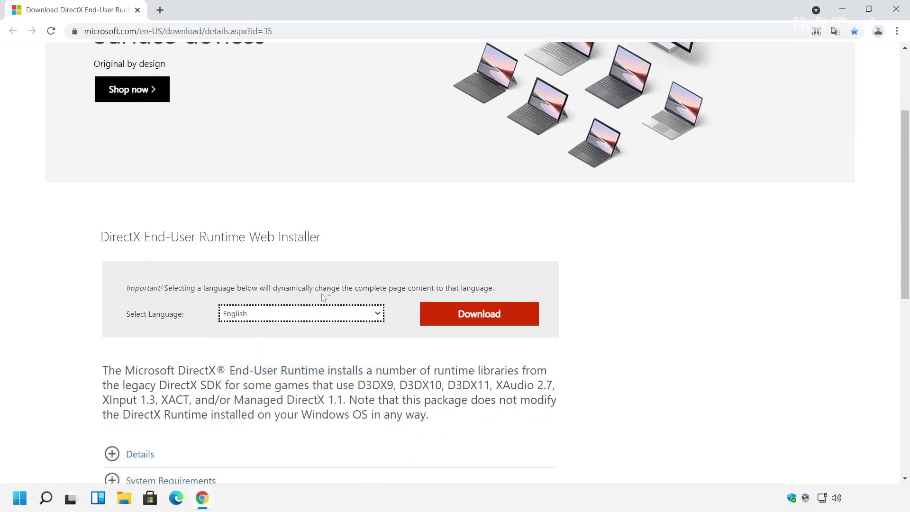
click(468, 317)
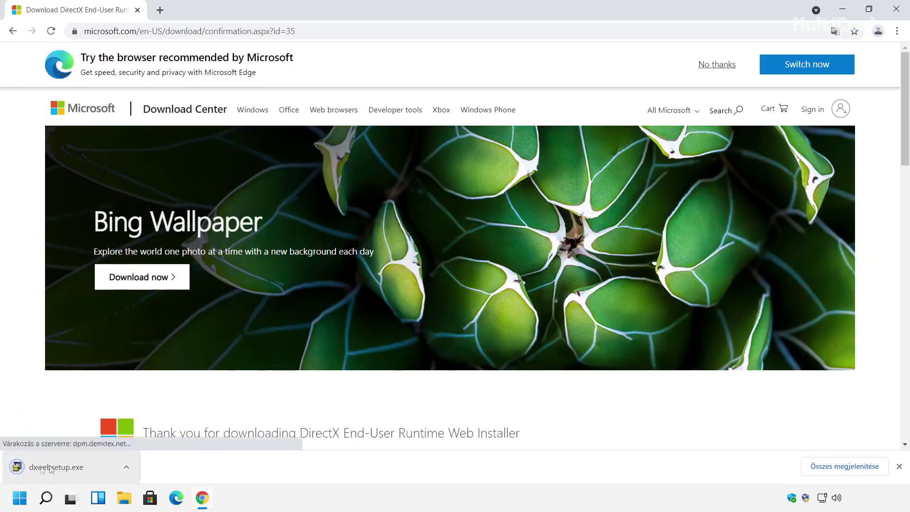
Run the downloaded dxwebsetup.exe, allow Microsoft DirectX to make changes to the device, and minimize the browser
click(63, 470)
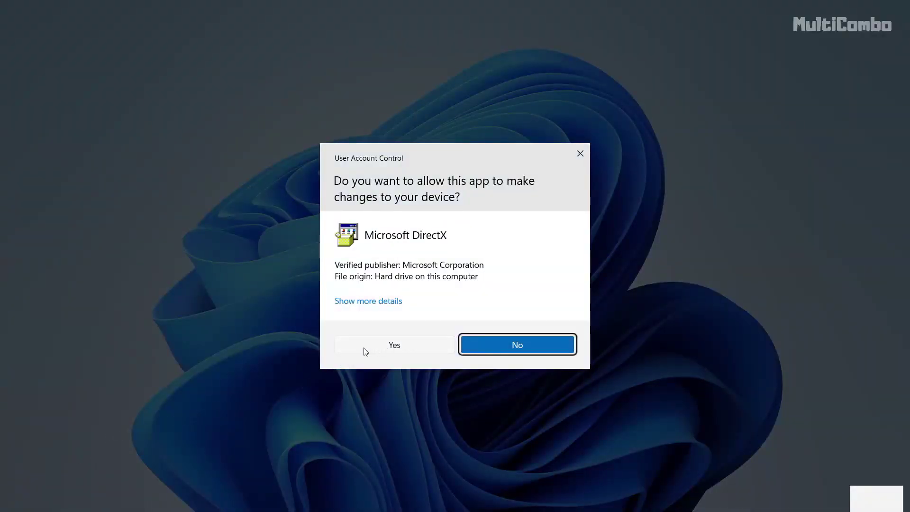
click(377, 349)
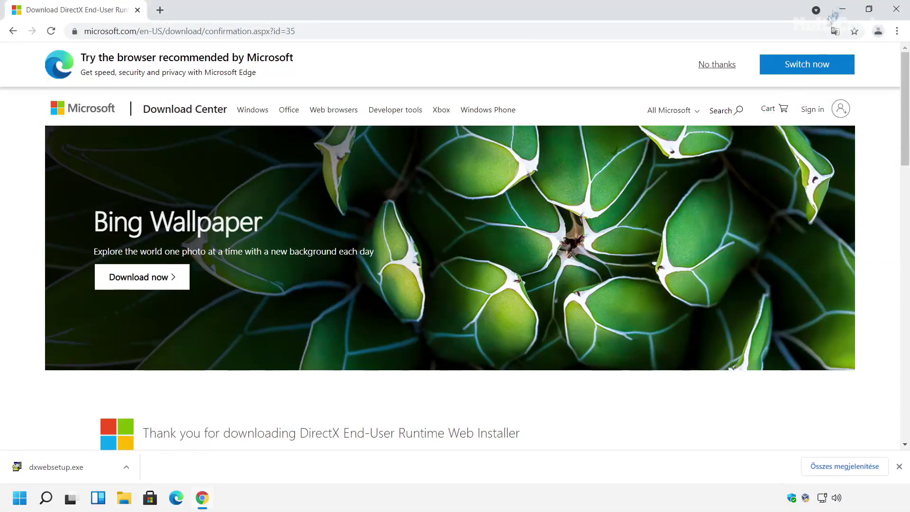
click(844, 8)
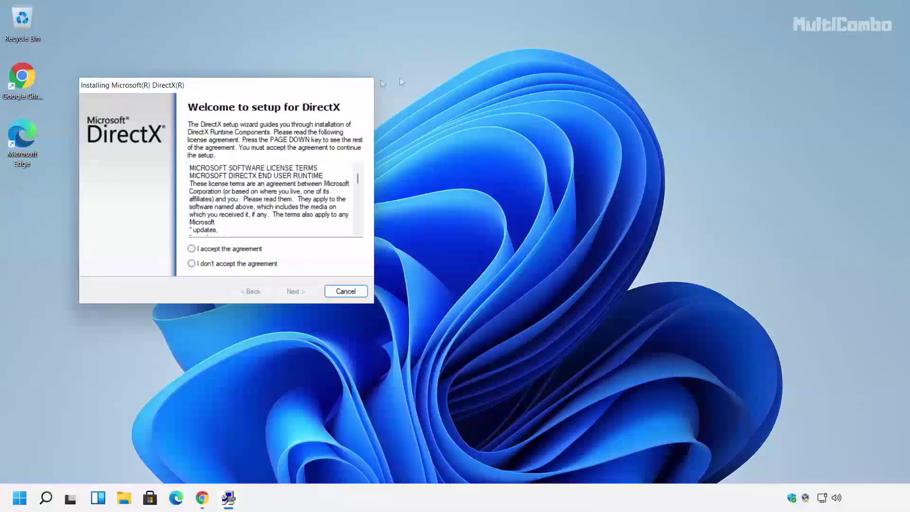
Accept the DirectX license agreement, go through the Bing Bar offer page and finish the DirectX installation
drag(306, 86, 533, 136)
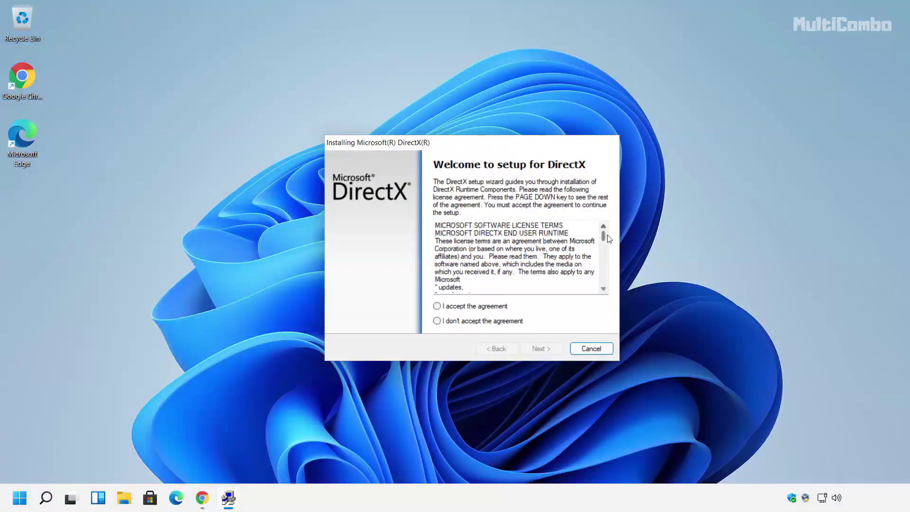
drag(605, 241, 607, 291)
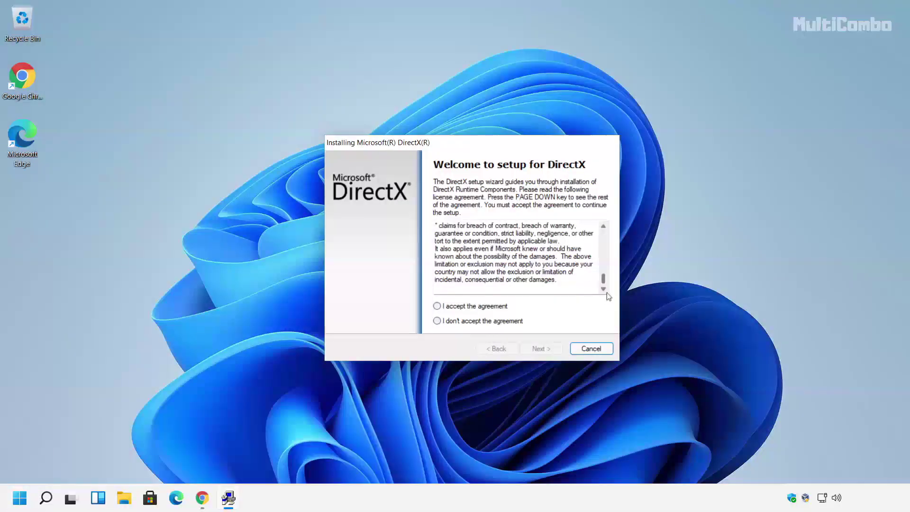
click(468, 311)
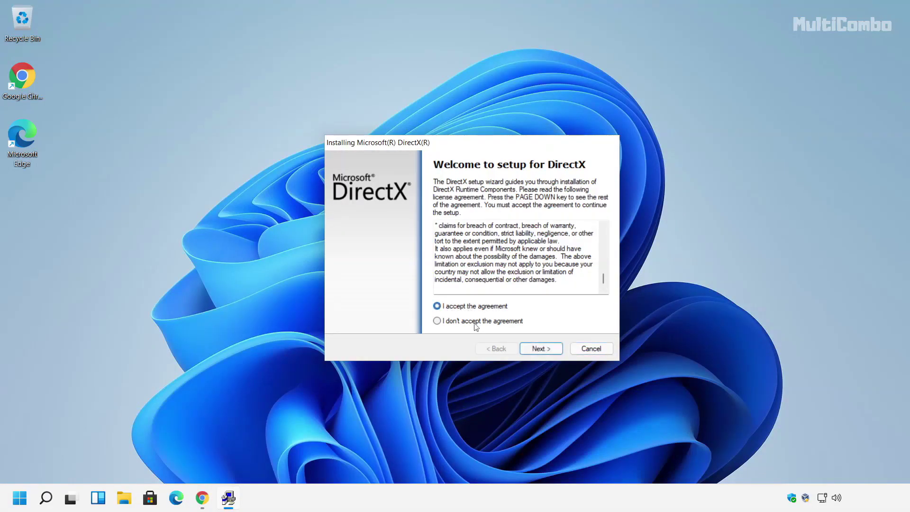
click(540, 351)
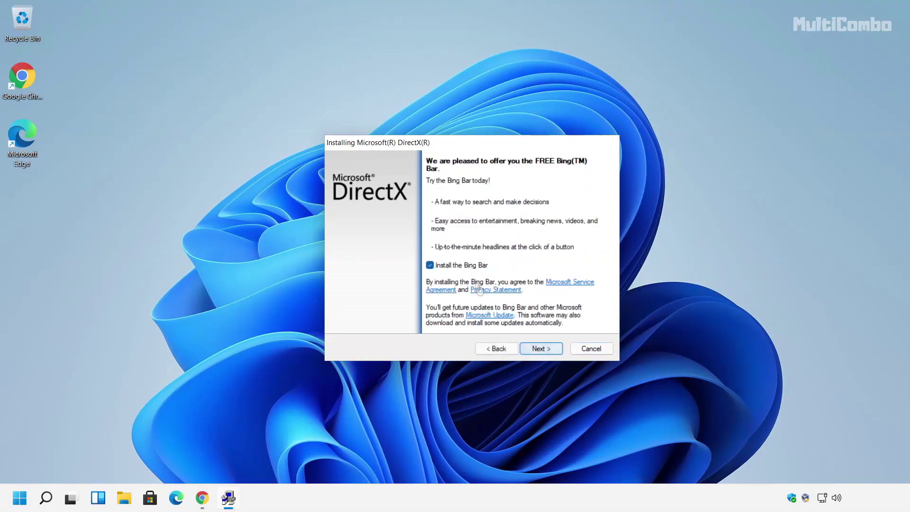
click(546, 348)
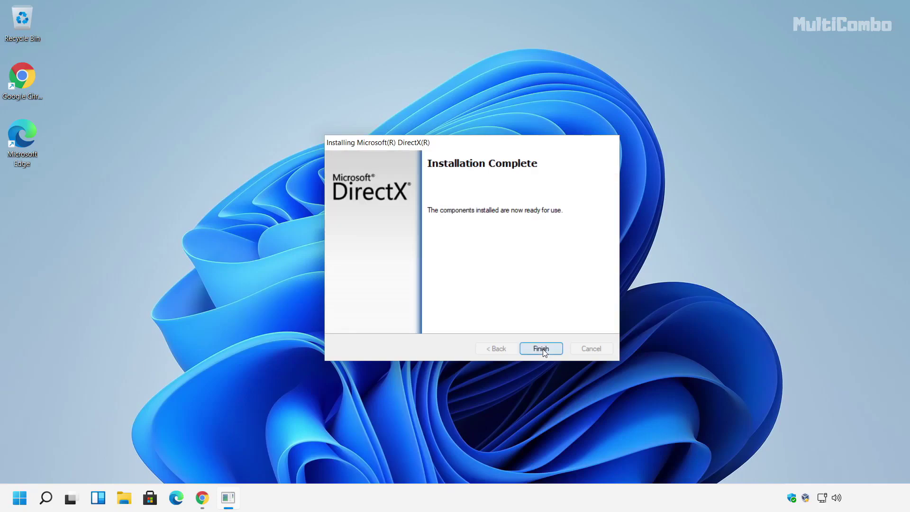
click(542, 349)
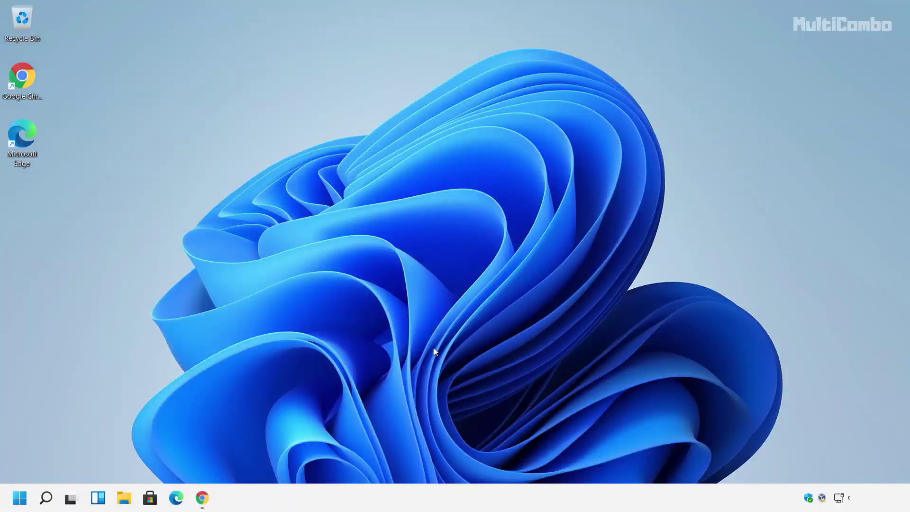
Search Windows for "startup apps" and open the Startup Apps system settings
click(46, 498)
text(st)
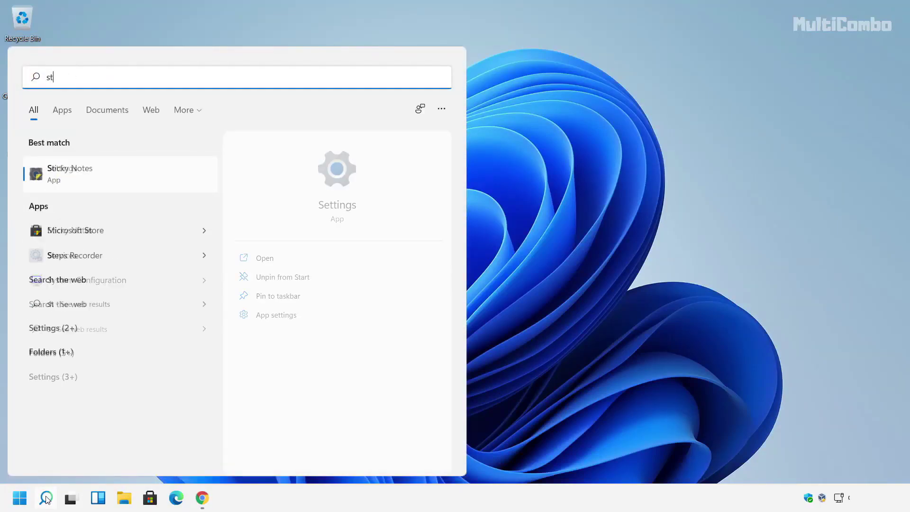
text(artup apps)
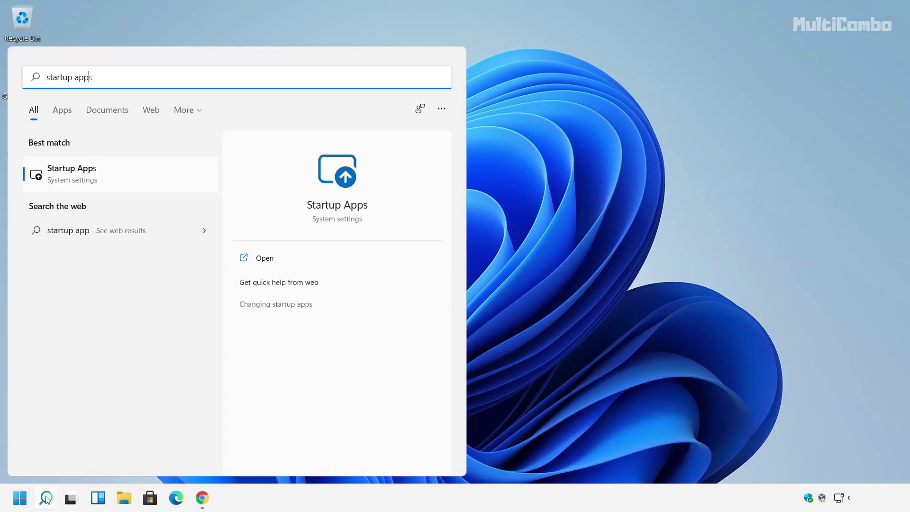
click(105, 177)
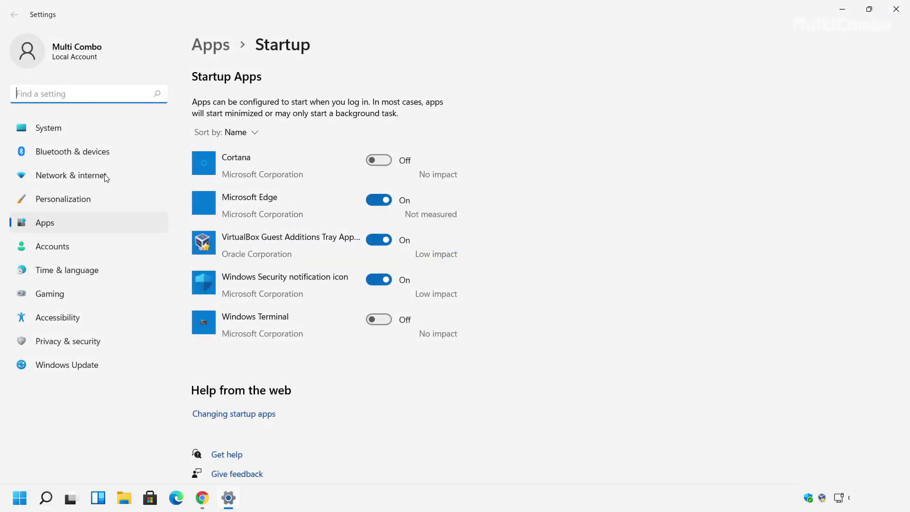
Turn off Microsoft Edge and the Windows Security notification icon as startup apps and close Settings
click(379, 199)
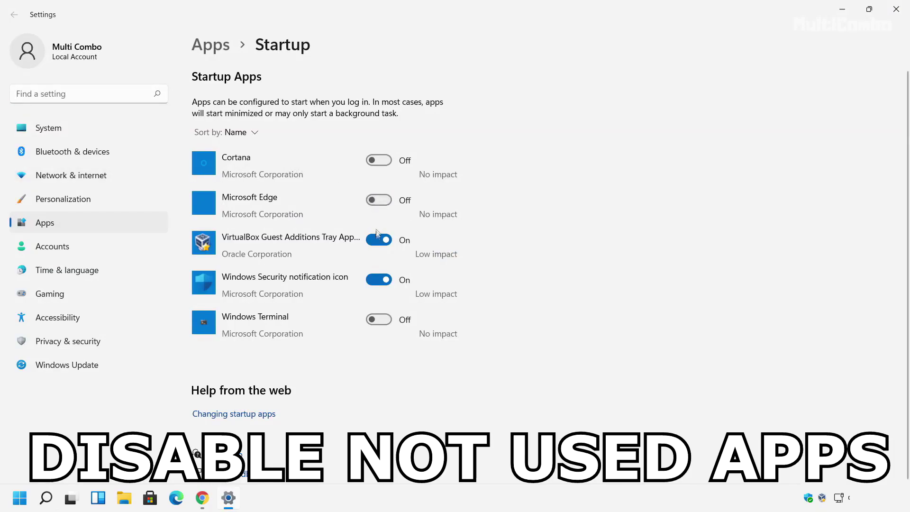
click(375, 281)
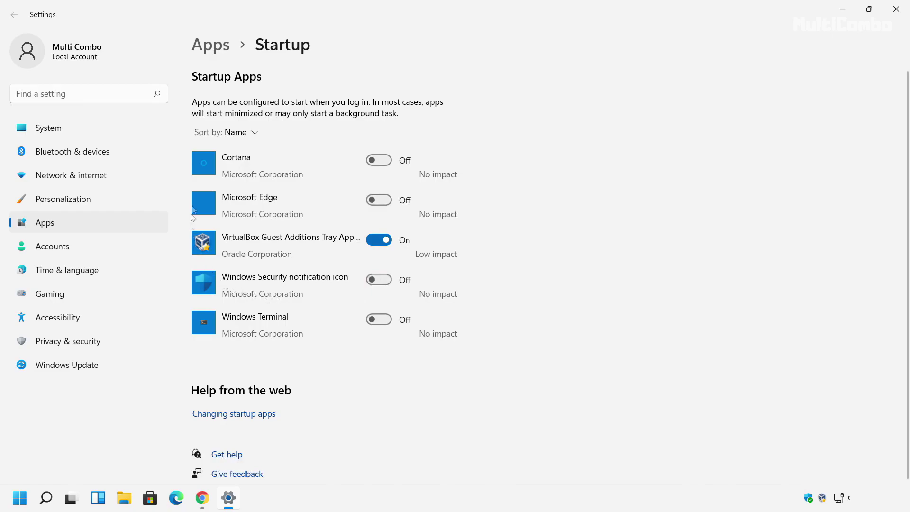
scroll(351, 258, down, 1)
scroll(345, 258, up, 1)
click(891, 14)
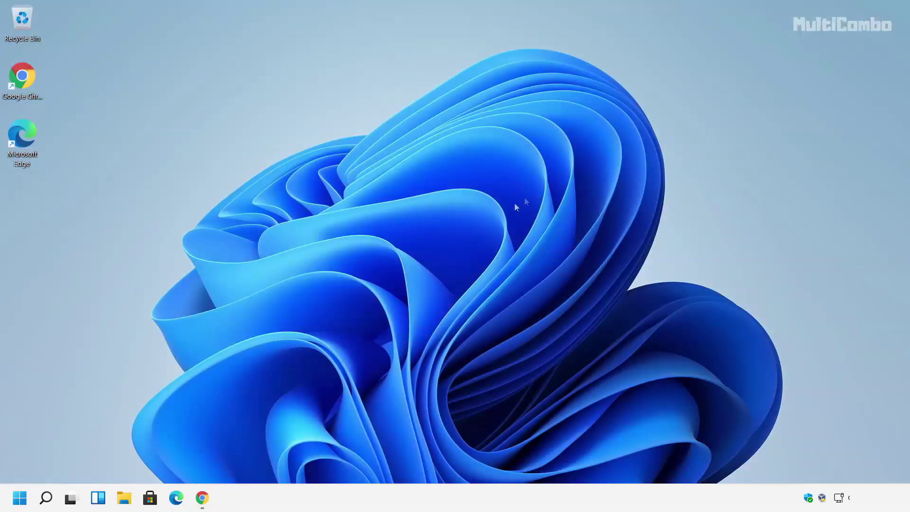
Restart the computer from the Windows power options
click(20, 502)
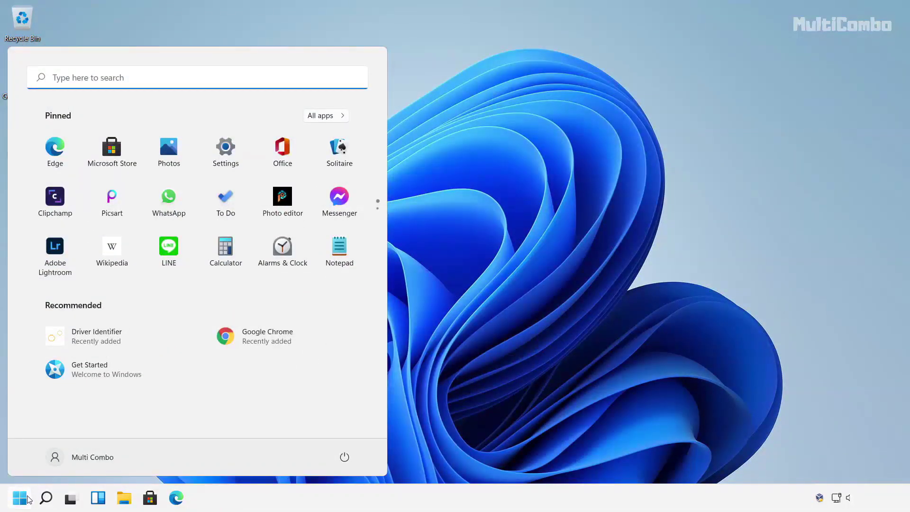
click(344, 458)
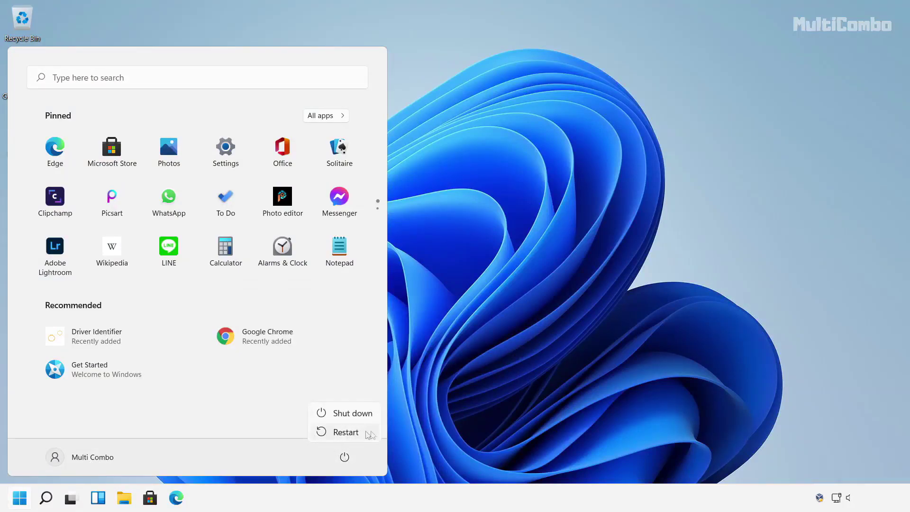
click(341, 433)
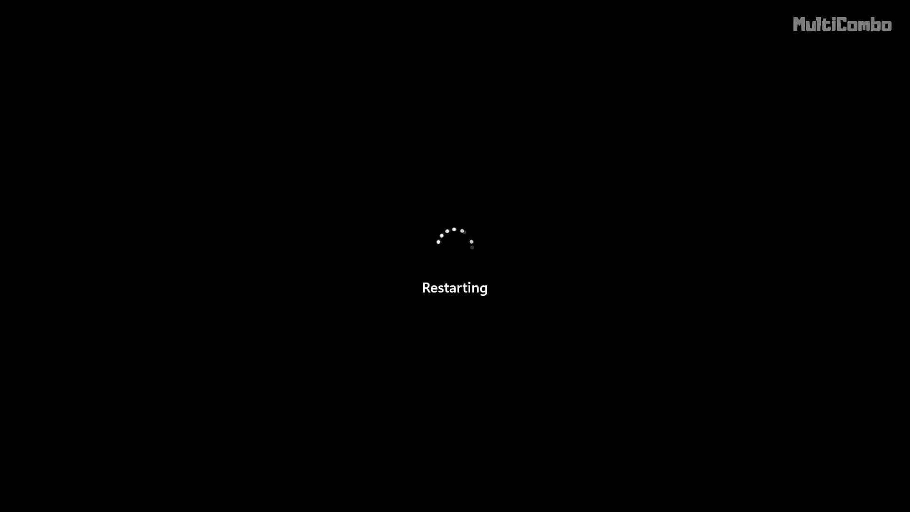